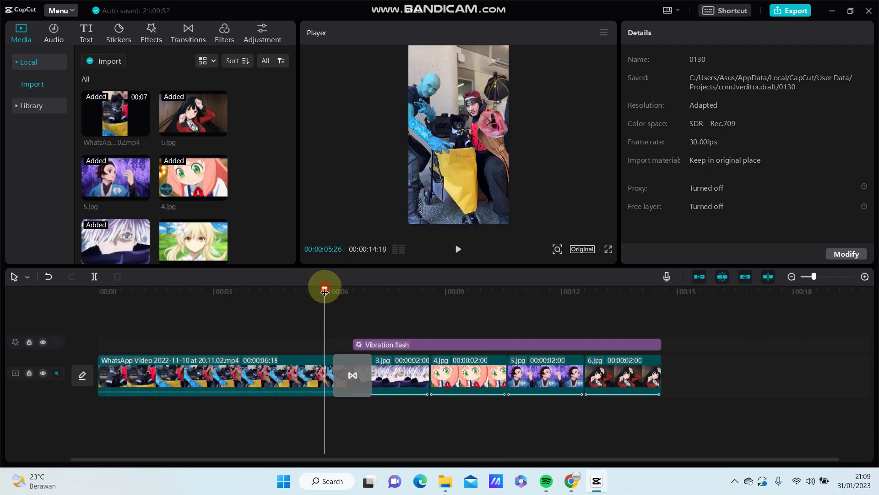
Move the playhead back to the very start of the timeline
left_click(98, 318)
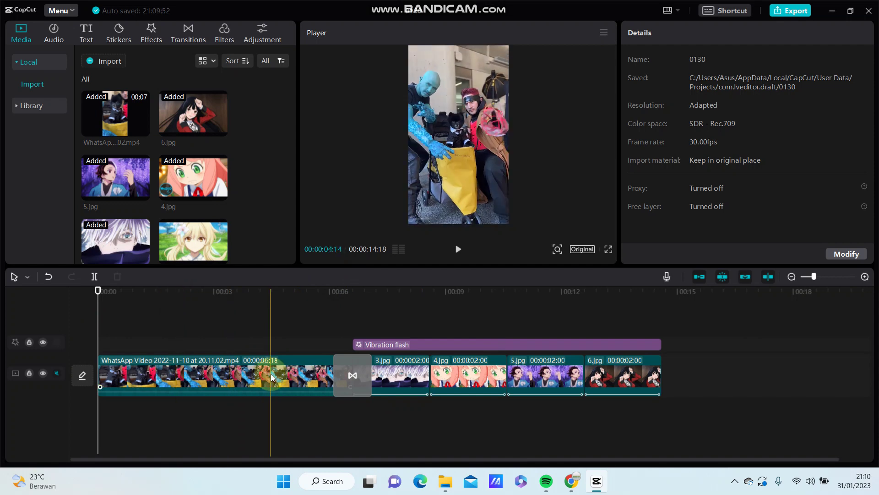
left_click(282, 373)
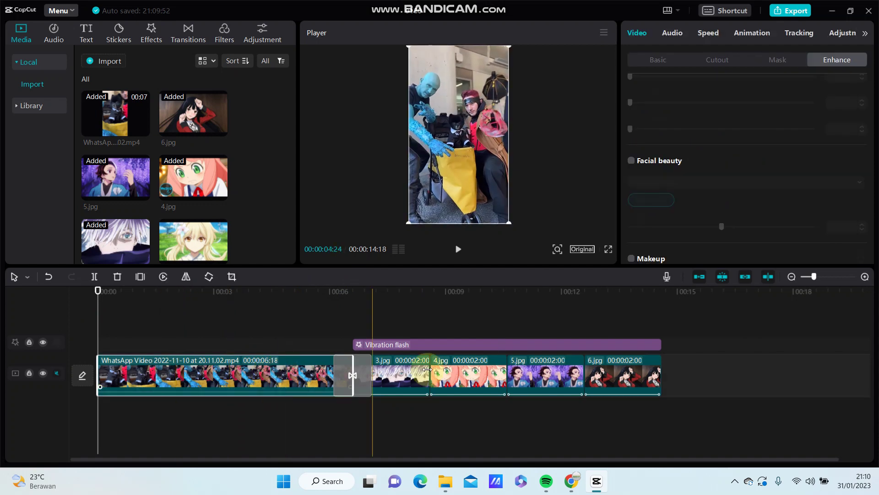
left_click(413, 376)
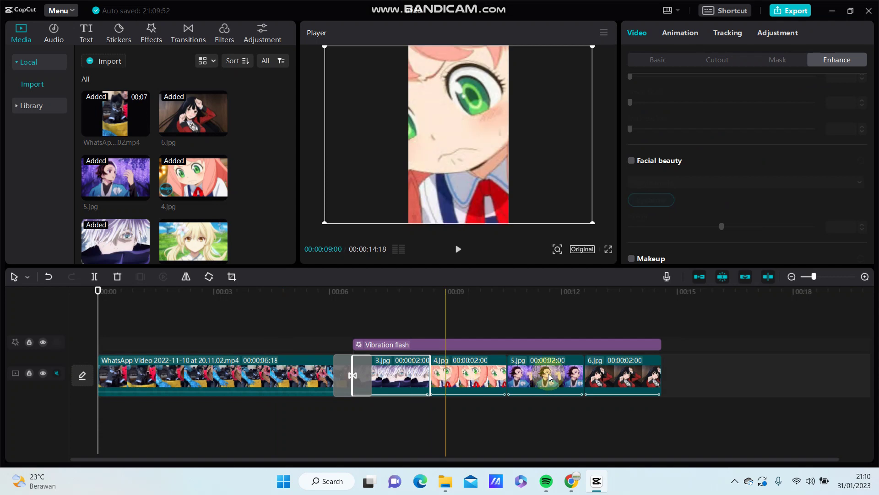
left_click(599, 376)
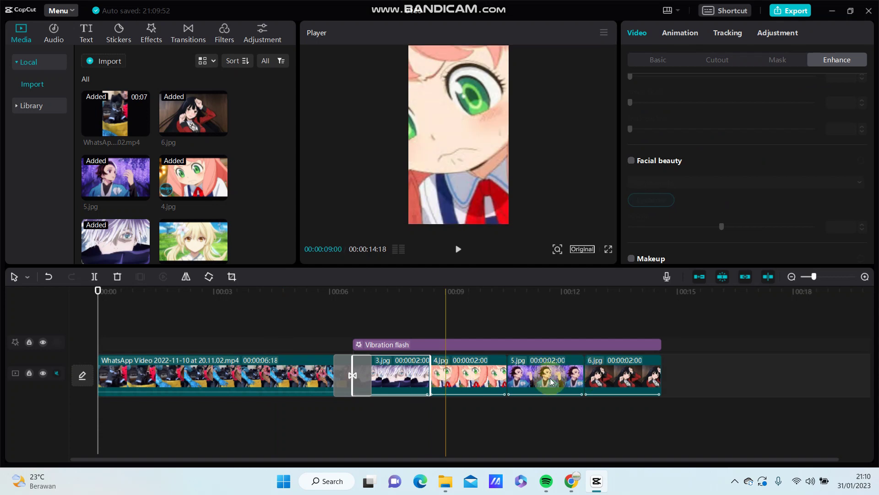
left_click(409, 364)
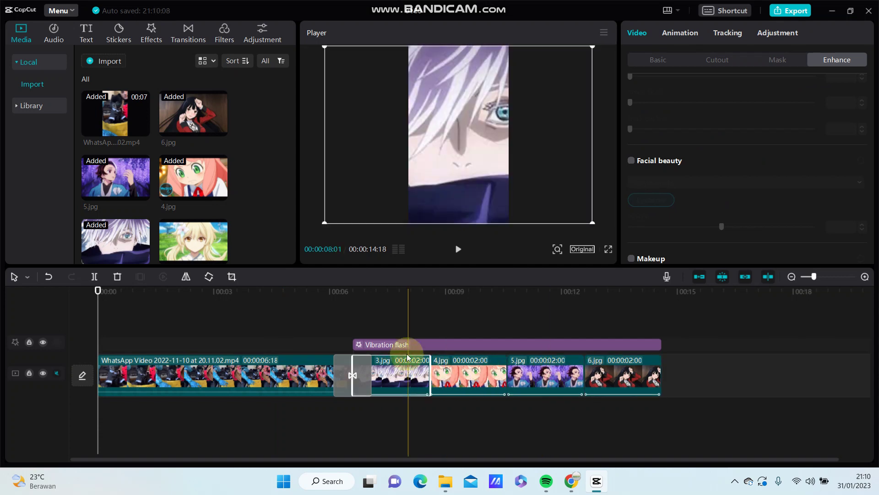
left_click(388, 345)
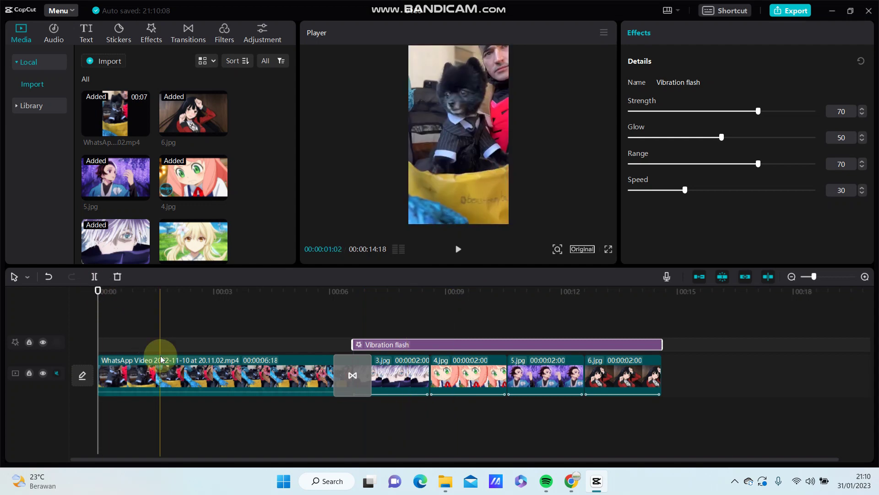
left_click(202, 380)
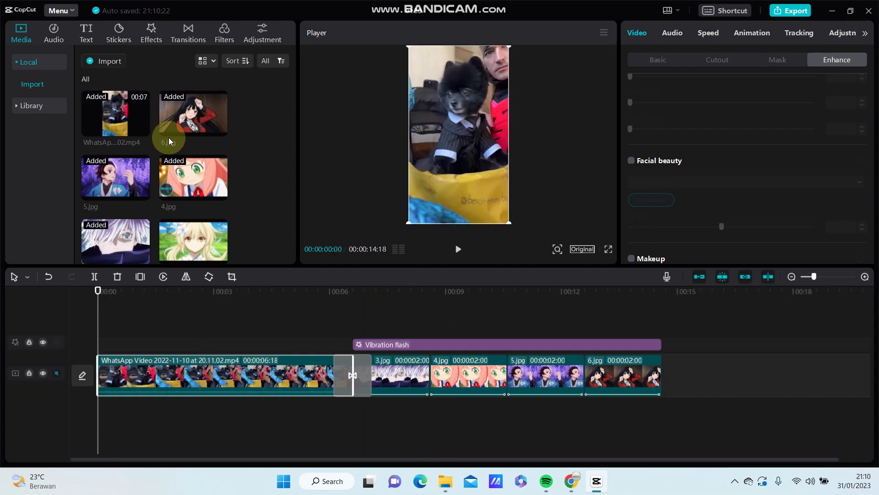
In the Effects library's Video effects, browse Nightclub, then open the Distortion category
left_click(149, 41)
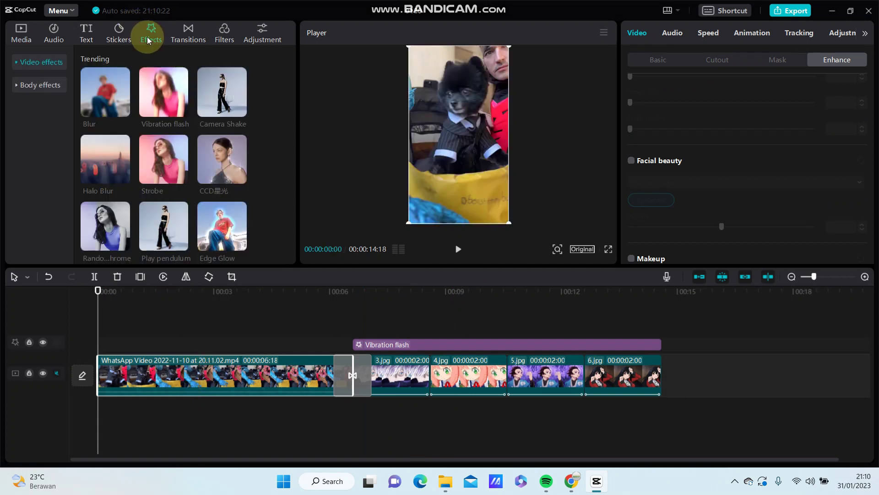
left_click(44, 63)
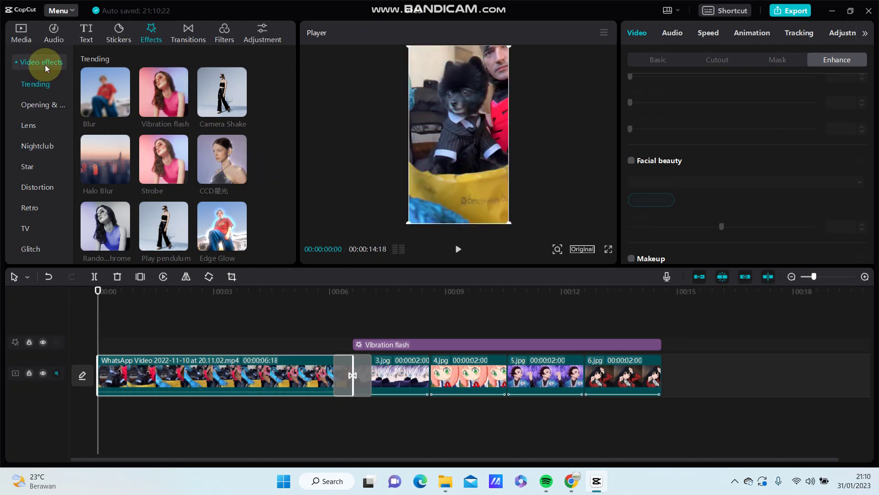
left_click(38, 145)
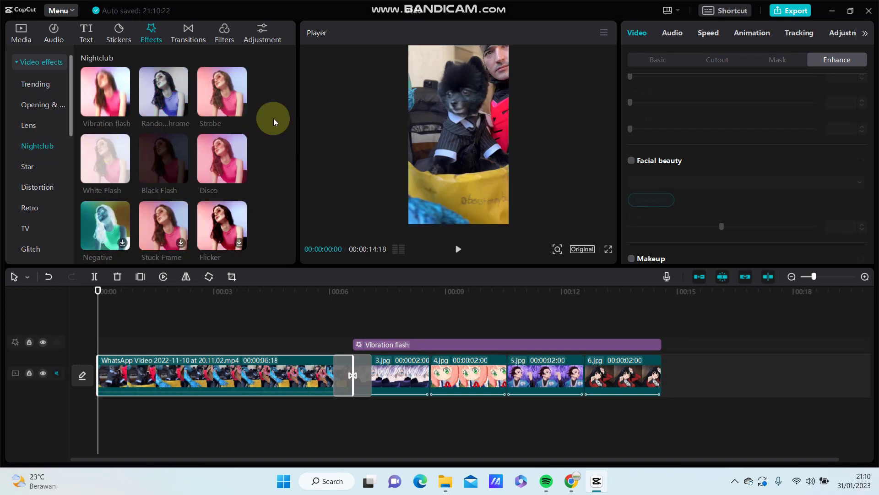
scroll(280, 155, "down", 2)
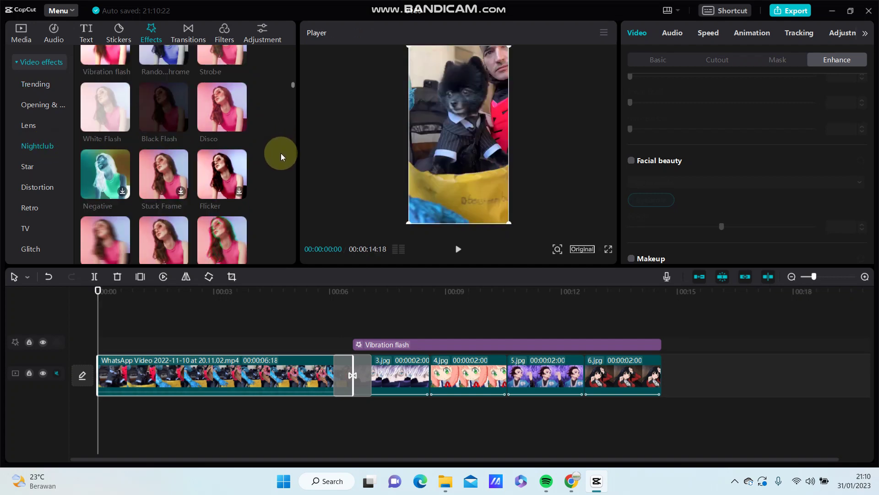
scroll(281, 153, "up", 2)
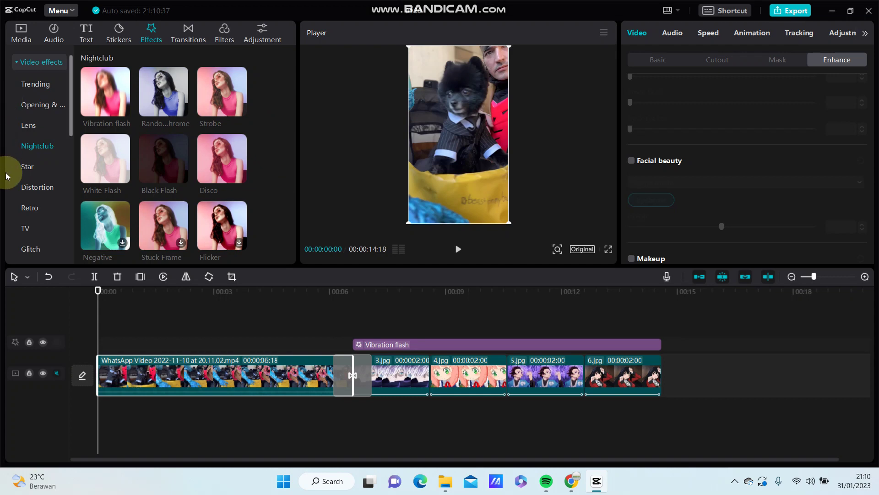
left_click(35, 187)
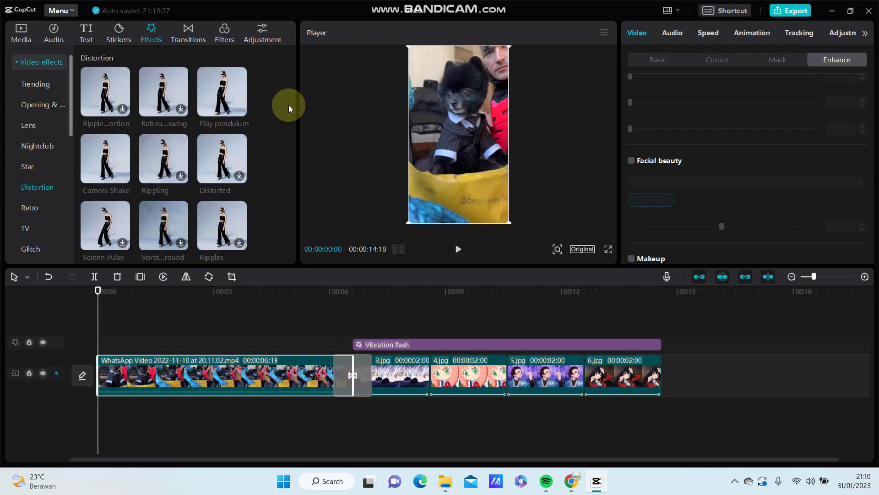
mouse_move(222, 90)
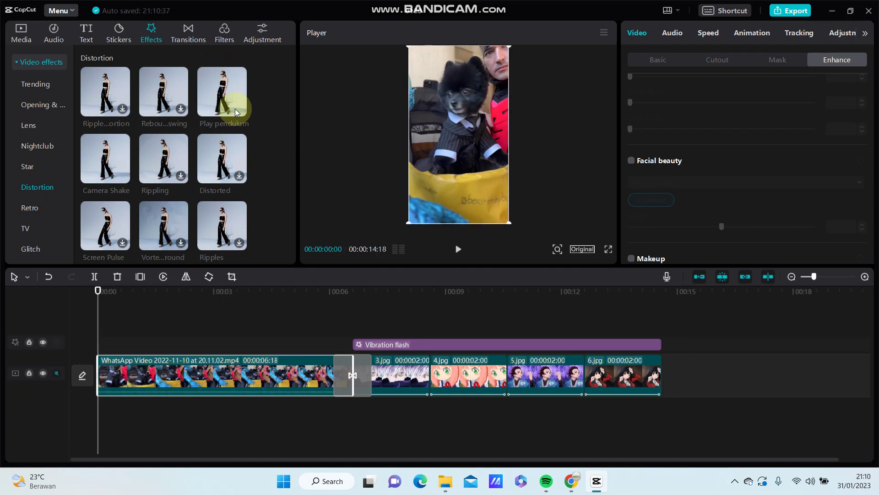
Add Play pendulum and stretch it to the end of the opening video clip
left_click(236, 109)
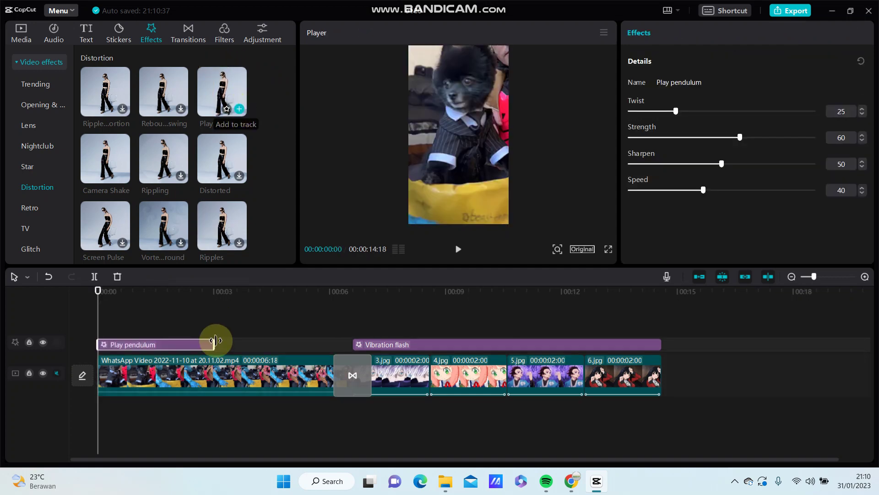
left_click_drag(213, 344, 349, 353)
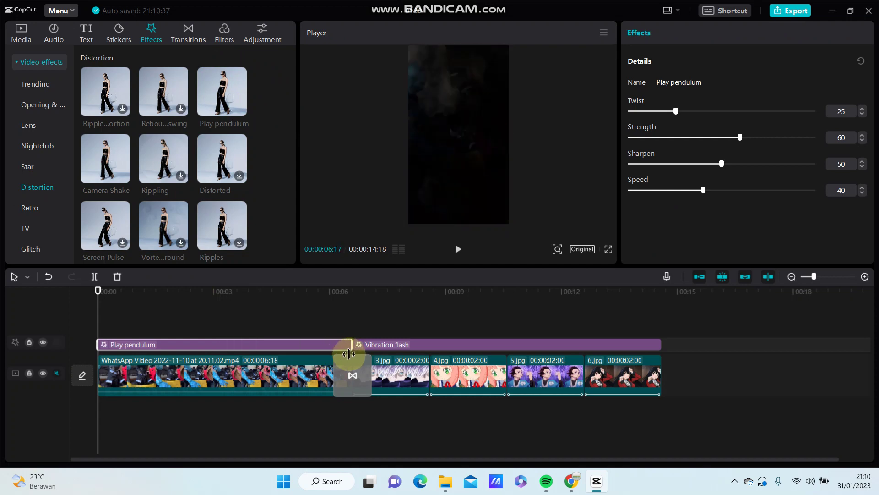
left_click(113, 298)
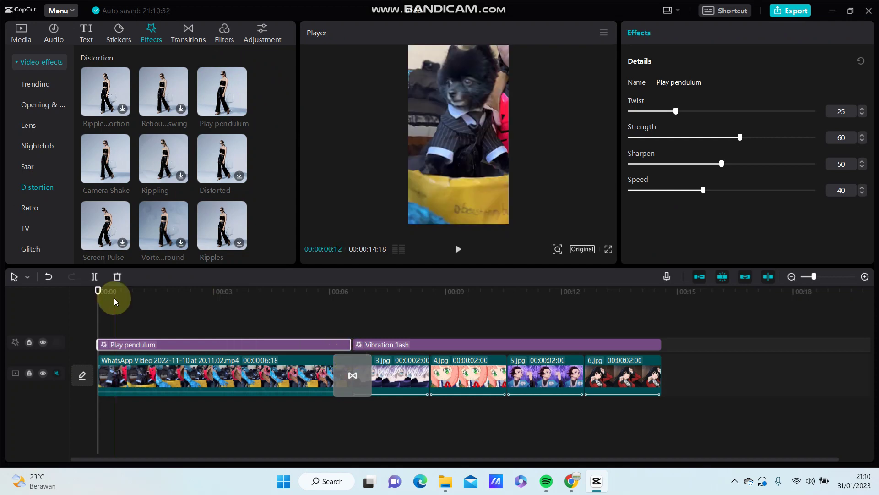
Preview the video, and shorten then delete the existing Play pendulum effect
left_click(458, 249)
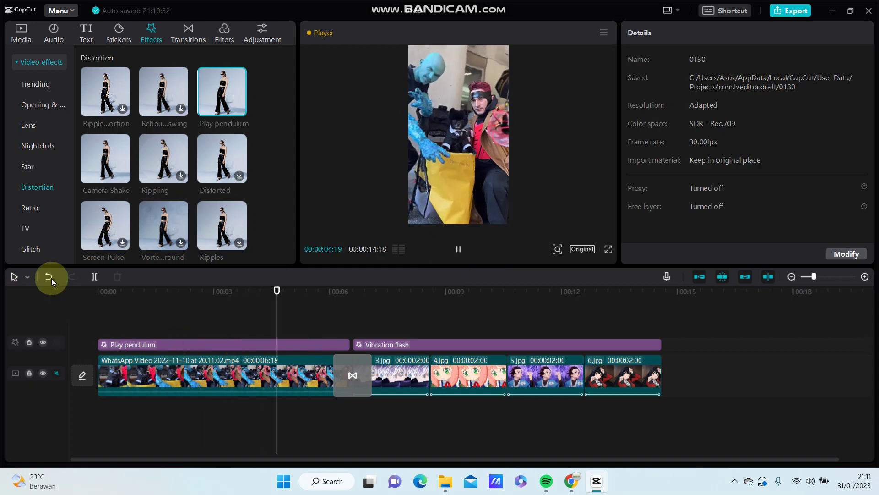
left_click_drag(349, 345, 213, 343)
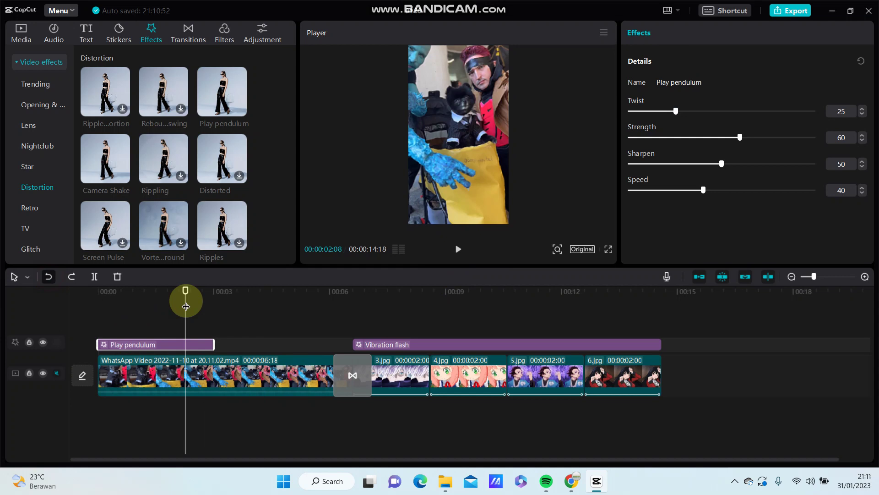
key("Delete")
left_click_drag(186, 291, 101, 296)
left_click(458, 248)
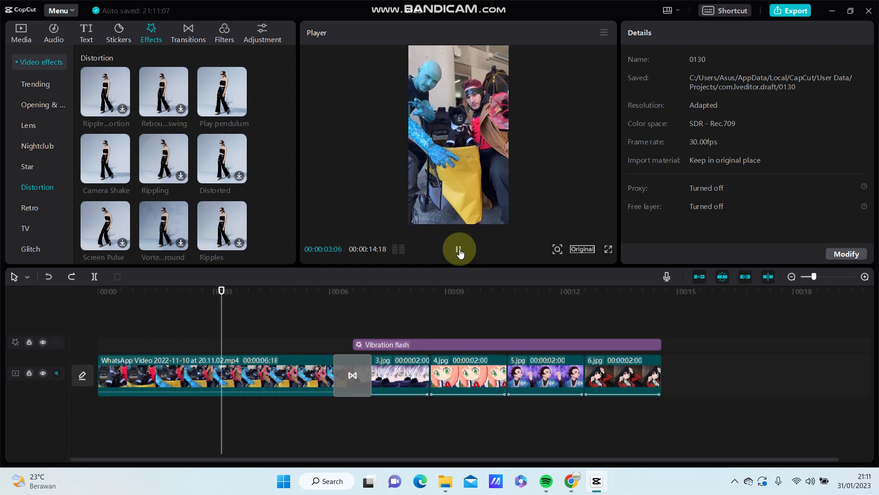
Place Play pendulum again at the video start and extend it to the opening clip's end
left_click(244, 148)
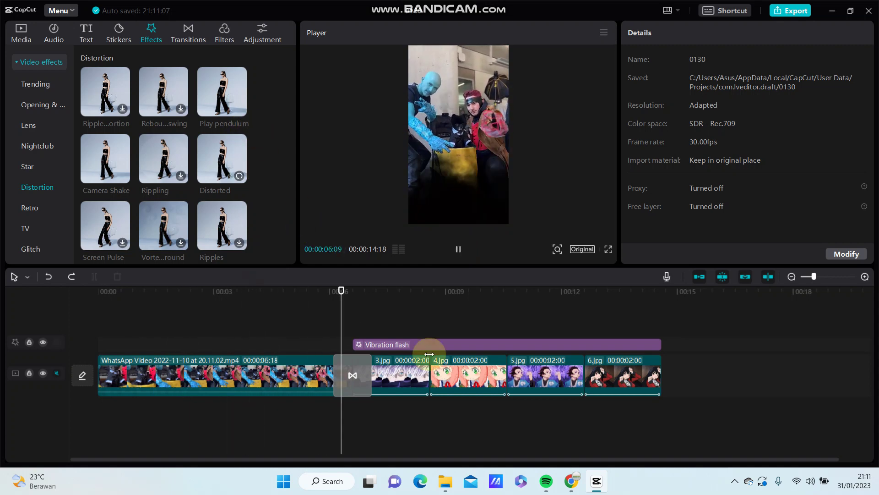
mouse_move(429, 354)
left_mouse_down()
mouse_move(429, 329)
mouse_move(146, 345)
left_mouse_up()
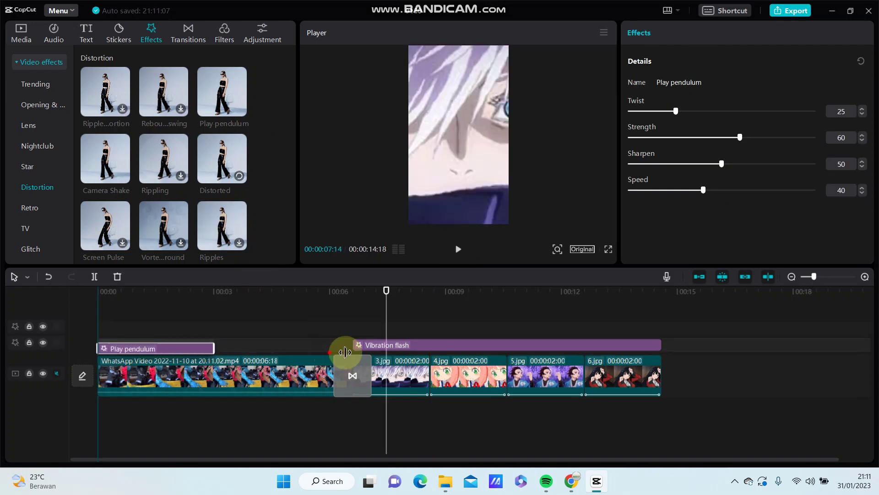
left_click_drag(345, 351, 346, 350)
left_click(345, 290)
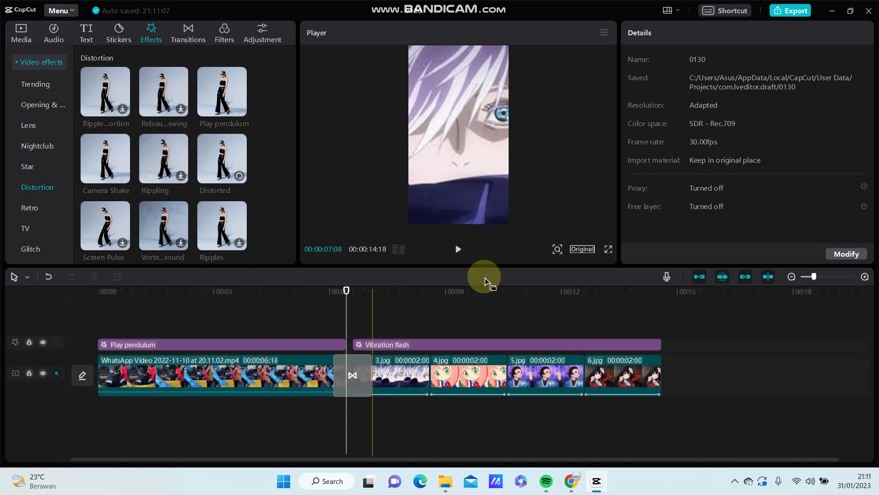
key("Home")
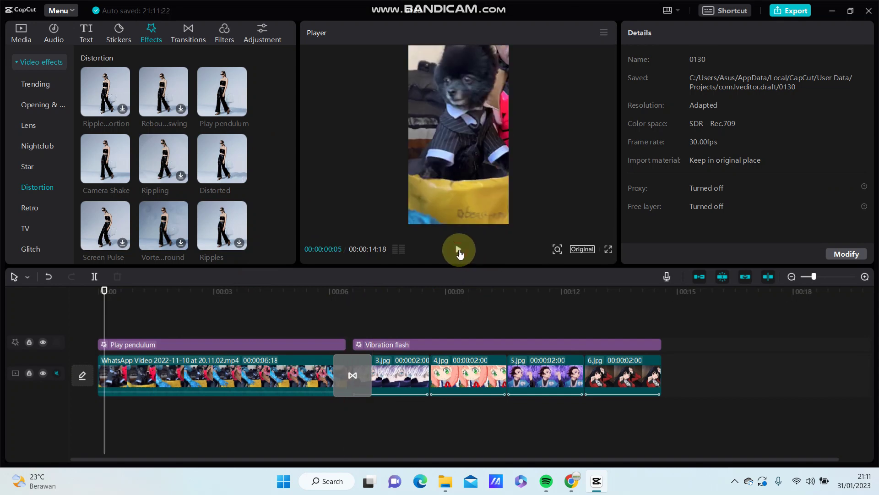
left_click(460, 251)
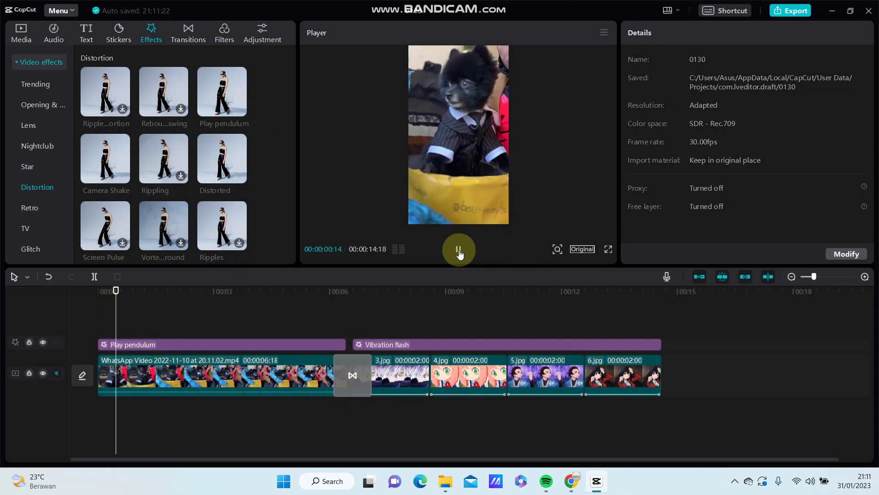